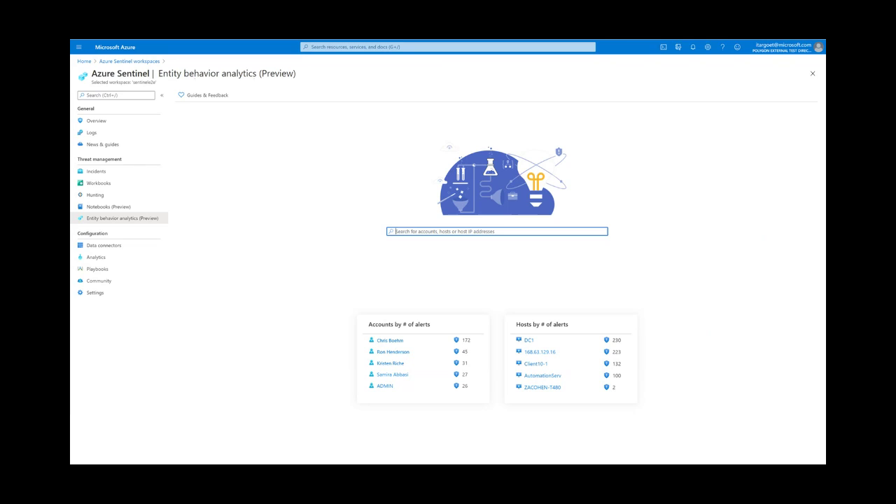
Search the entities for the second-listed account with the most alerts, using the person's name, and open its entity page
{"action": "left_click", "coordinate": [397, 354]}
{"action": "left_click", "coordinate": [408, 232]}
{"action": "type", "text": "Ron H"}
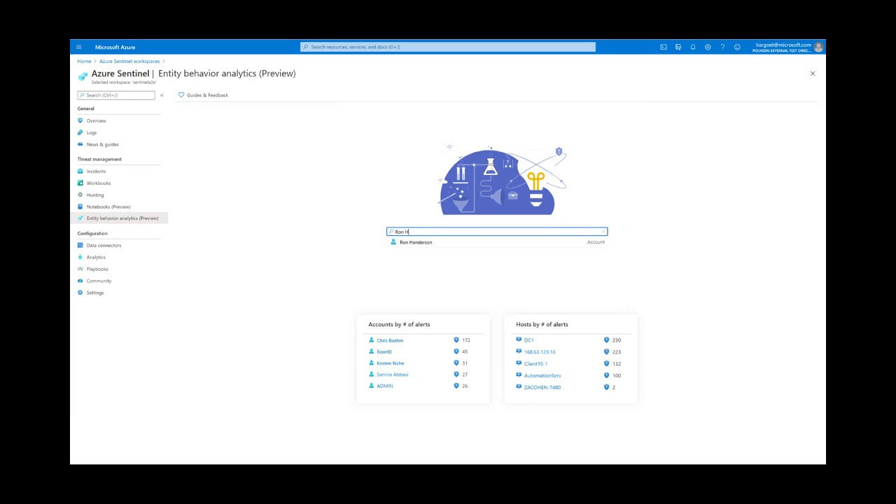
{"action": "left_click", "coordinate": [427, 243]}
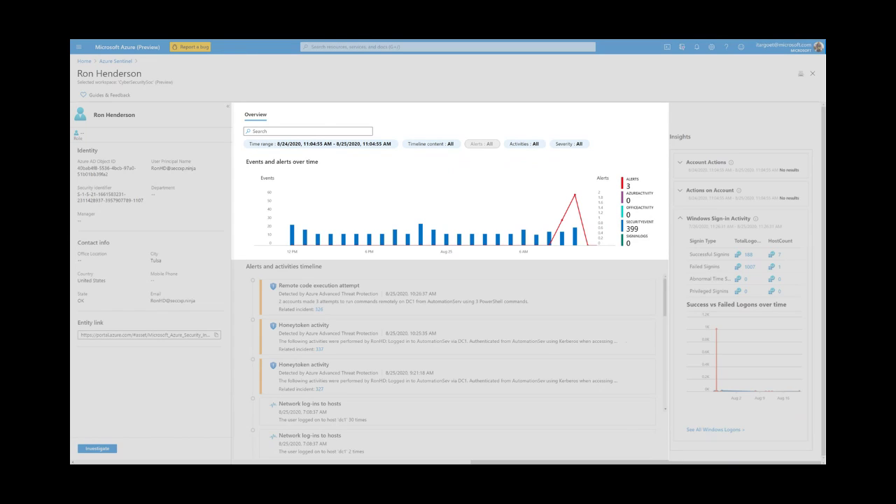
Start an investigation of the account from its entity page
{"action": "left_click", "coordinate": [633, 231]}
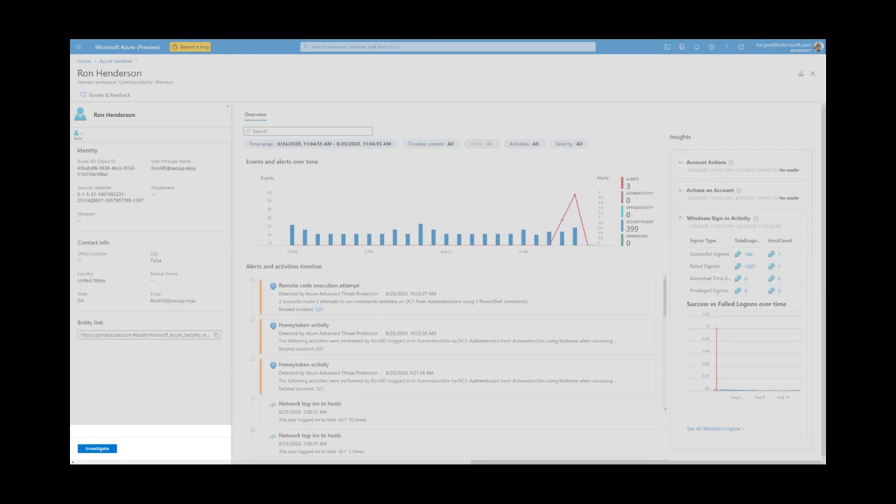
{"action": "left_click", "coordinate": [100, 452]}
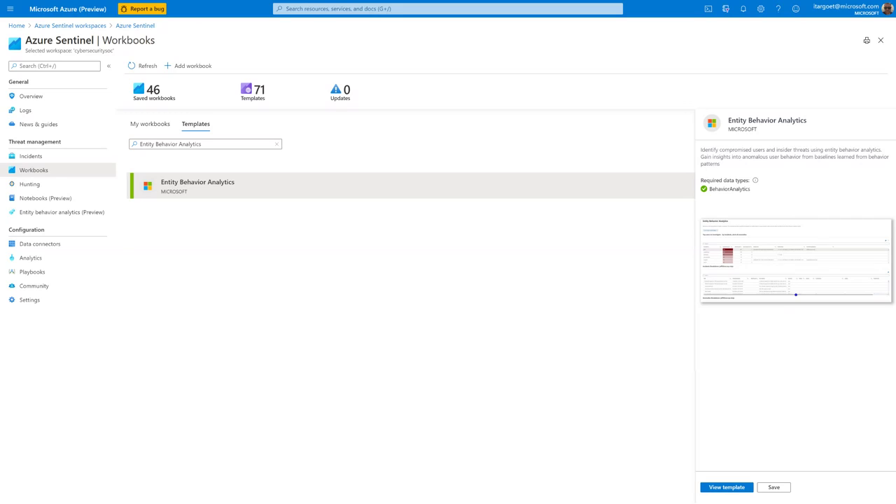
Save the Entity Behavior Analytics workbook template and display the incident and anomaly breakdown for the user with three anomalies
{"action": "left_click", "coordinate": [772, 488]}
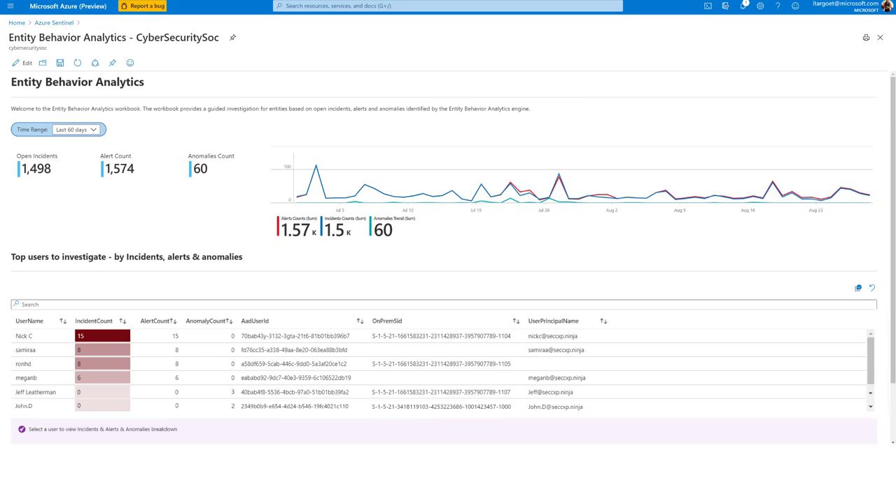
{"action": "left_click", "coordinate": [42, 393]}
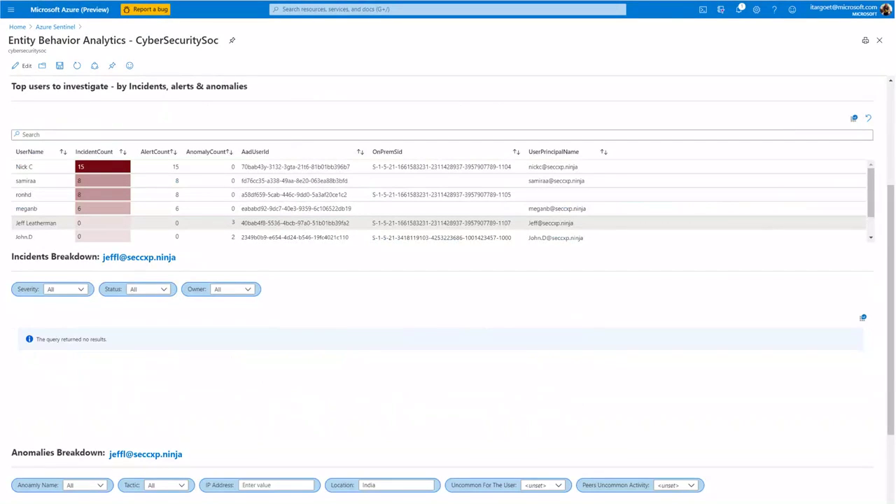
{"action": "left_click", "coordinate": [891, 474]}
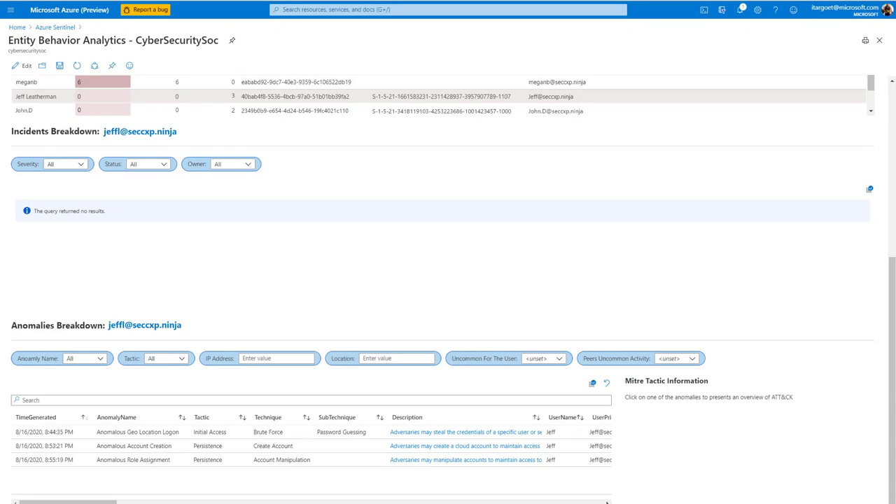
Select the Anomalous Geo Location Logon anomaly and open the user insights of its sign-in activity
{"action": "left_click", "coordinate": [155, 432]}
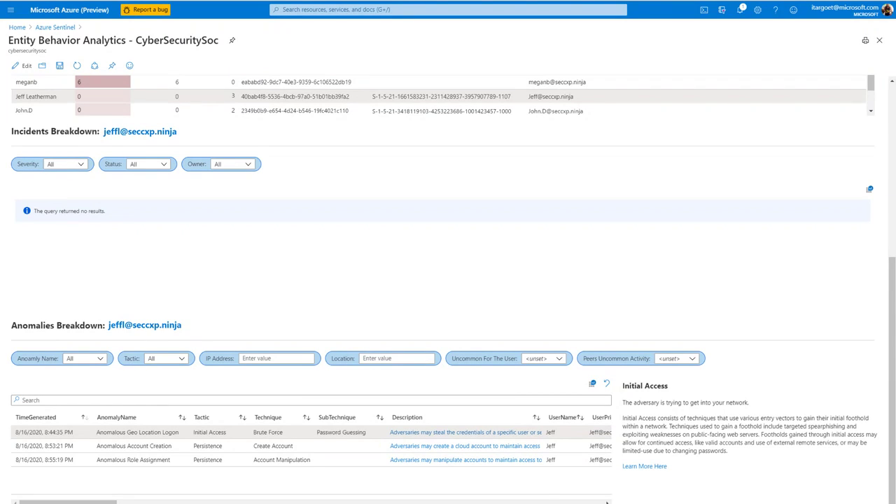
{"action": "left_click", "coordinate": [534, 500]}
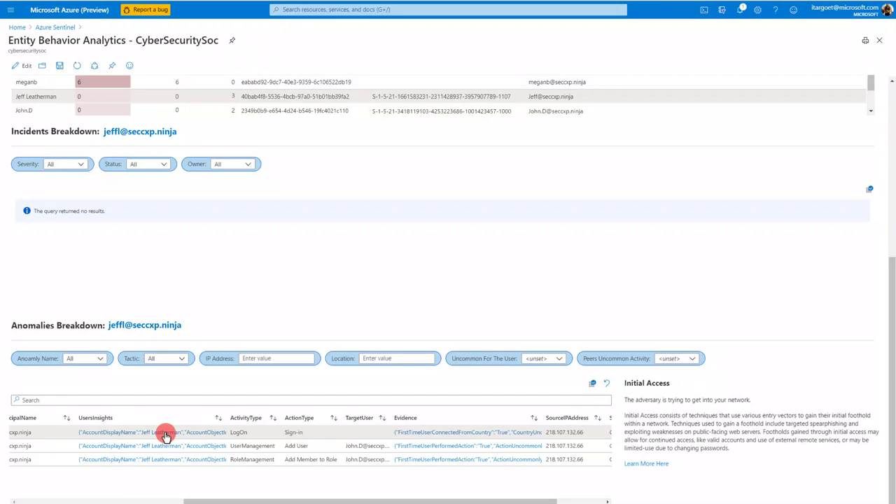
{"action": "left_click", "coordinate": [166, 435]}
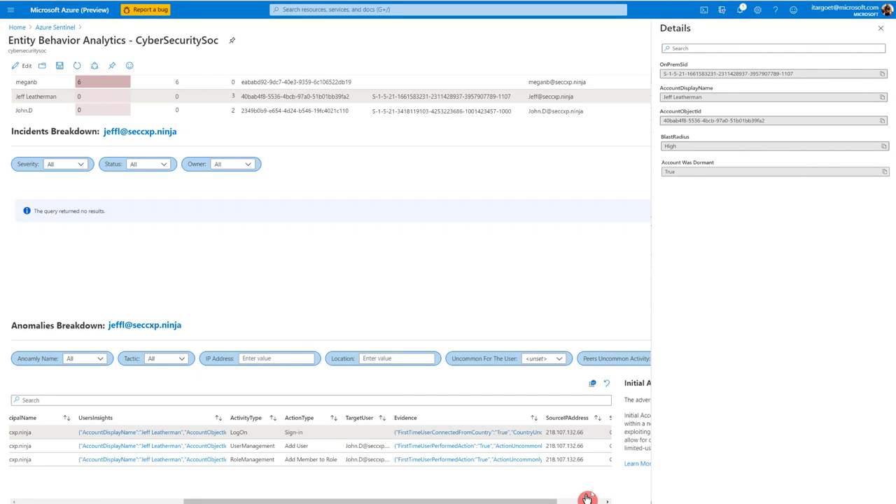
Examine the evidence details of the Sign-in, Add User and Add Member to Role anomalies
{"action": "left_click", "coordinate": [587, 498]}
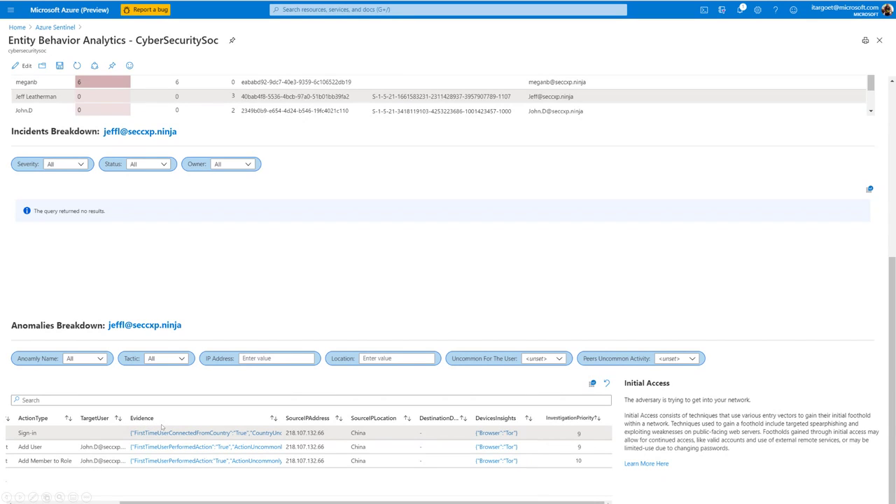
{"action": "left_click", "coordinate": [201, 432]}
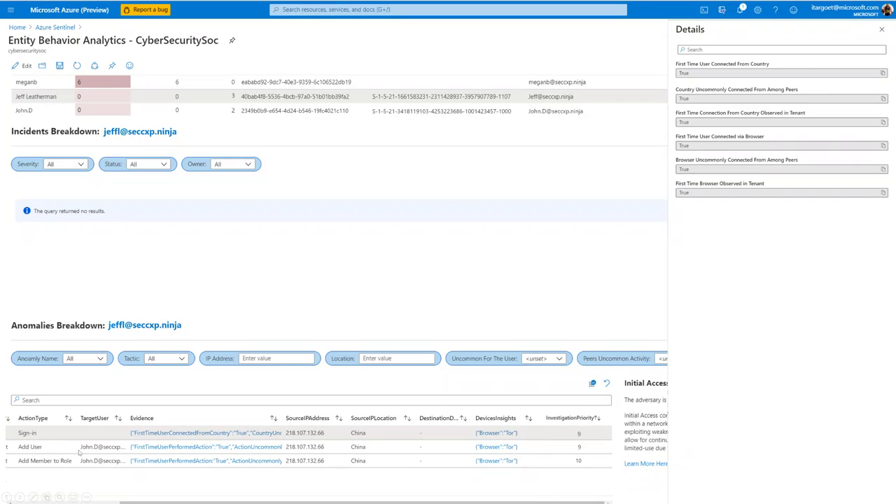
{"action": "left_click", "coordinate": [167, 476]}
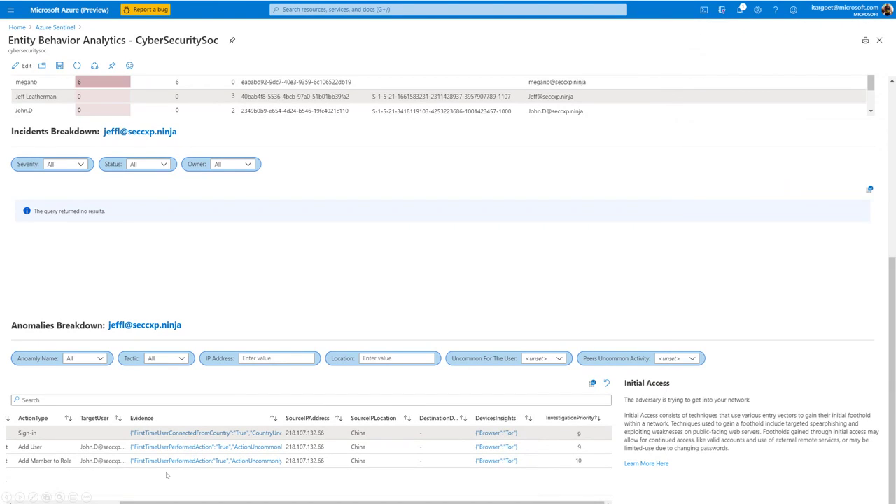
{"action": "left_click", "coordinate": [211, 448]}
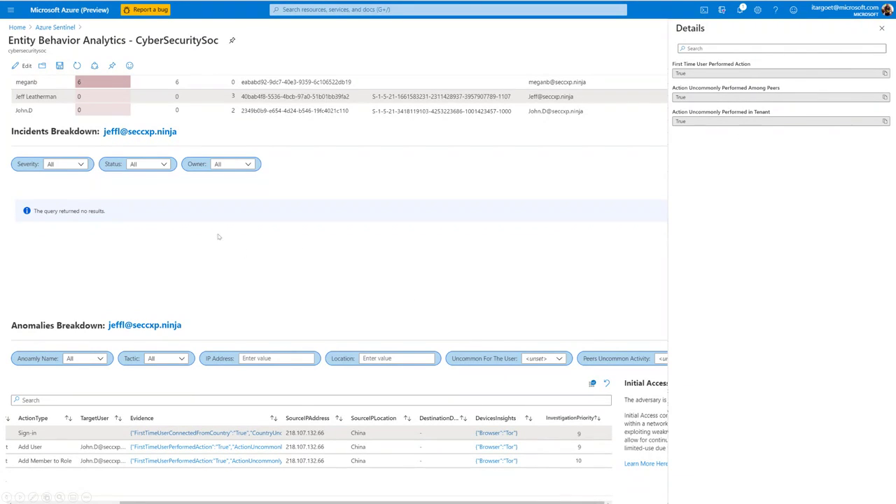
{"action": "left_click", "coordinate": [217, 464]}
Switch the breakdown to the user with two anomalies and open the user insights of the Anomalous Login to Device entry
{"action": "left_click", "coordinate": [28, 113]}
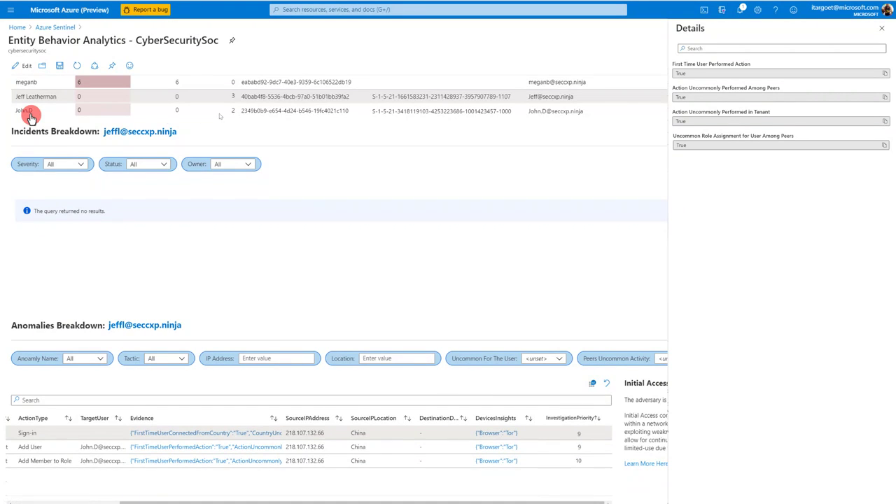
{"action": "left_click", "coordinate": [28, 112]}
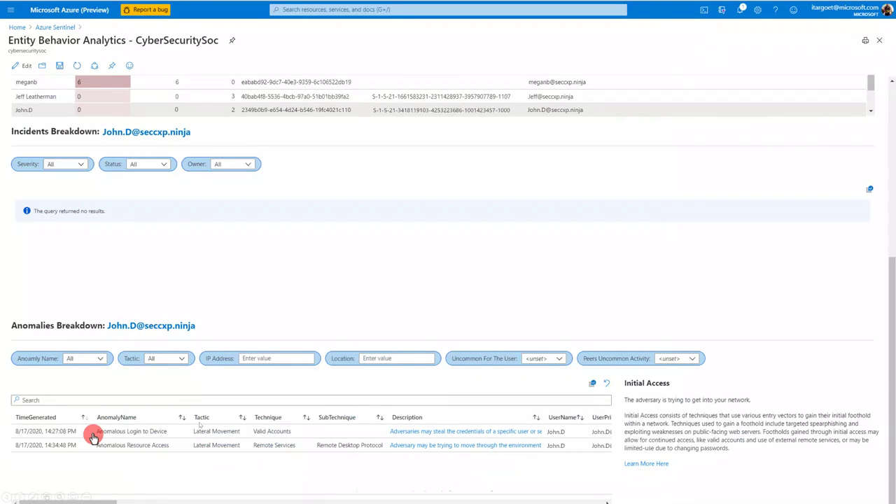
{"action": "left_click", "coordinate": [93, 436]}
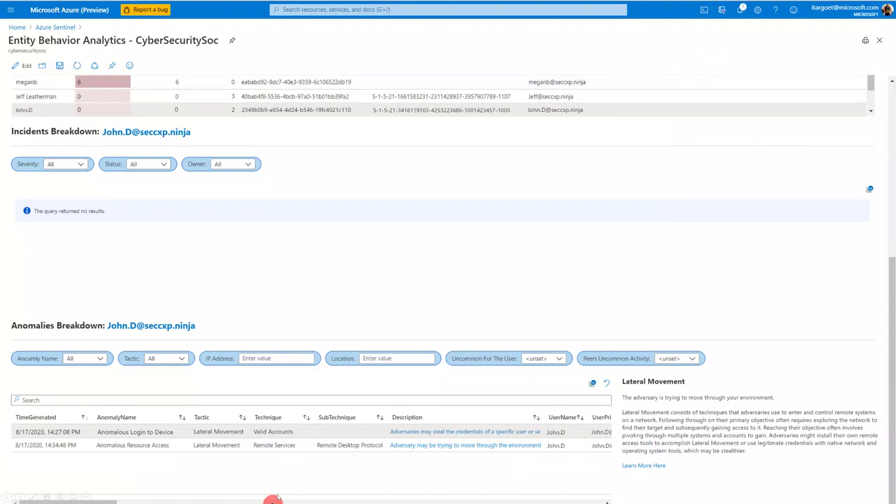
{"action": "left_click", "coordinate": [273, 502]}
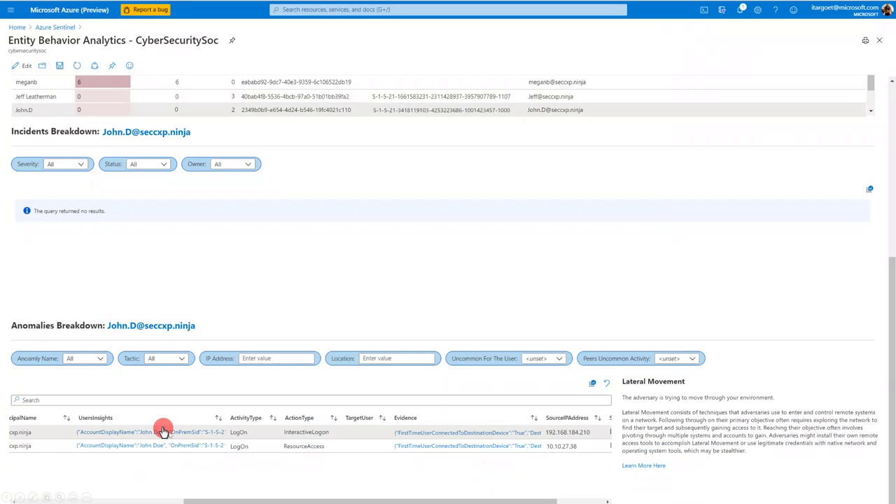
{"action": "left_click", "coordinate": [162, 430]}
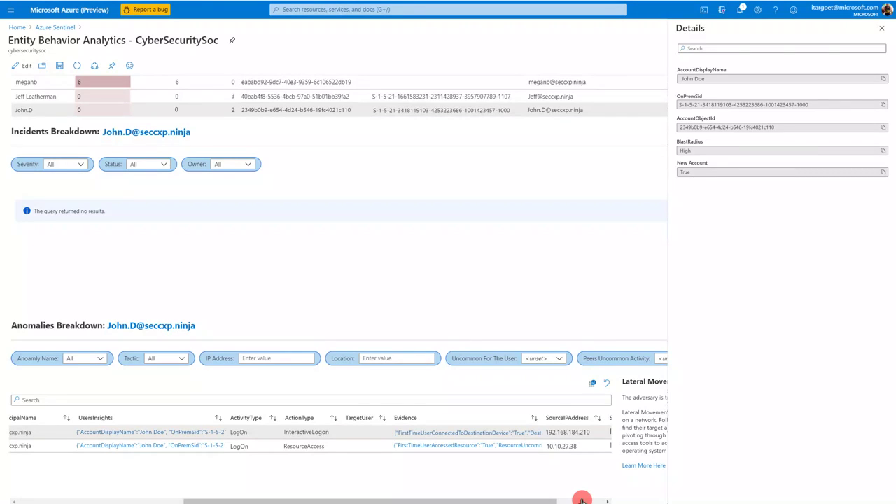
Examine the evidence details of the InteractiveLogon and ResourceAccess anomalies
{"action": "left_click", "coordinate": [581, 501]}
{"action": "left_click", "coordinate": [228, 430]}
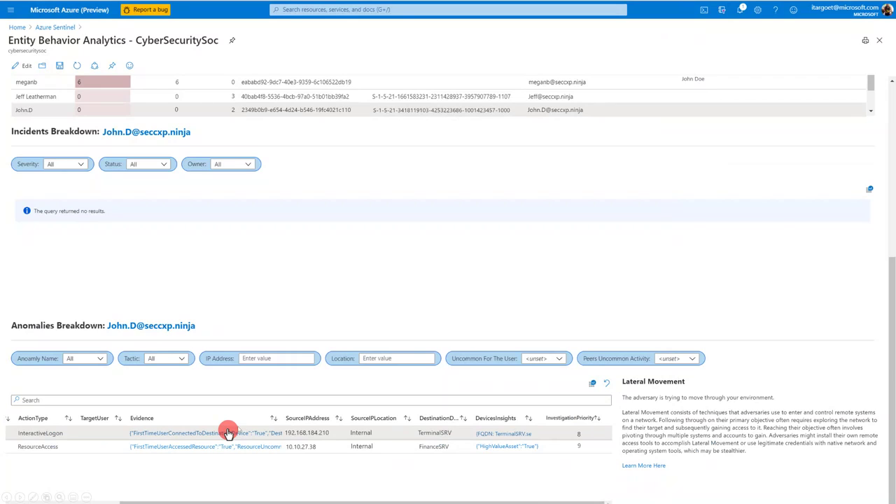
{"action": "left_click", "coordinate": [227, 432]}
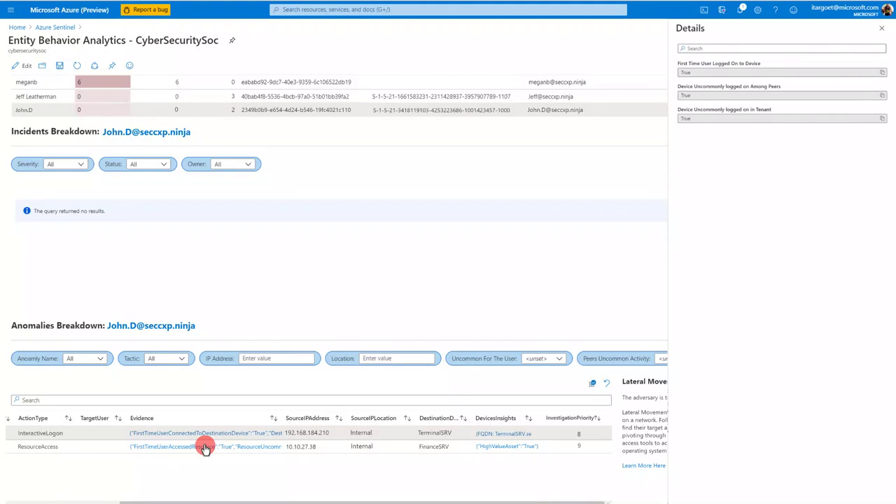
{"action": "left_click", "coordinate": [205, 448]}
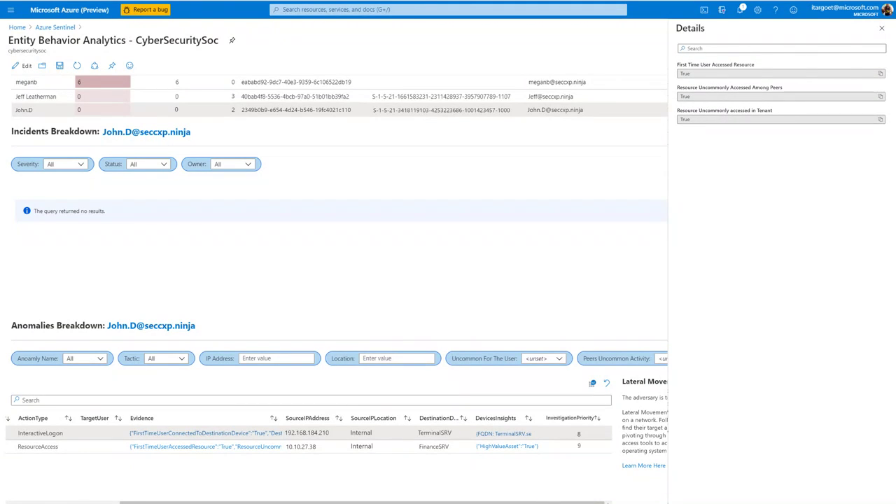
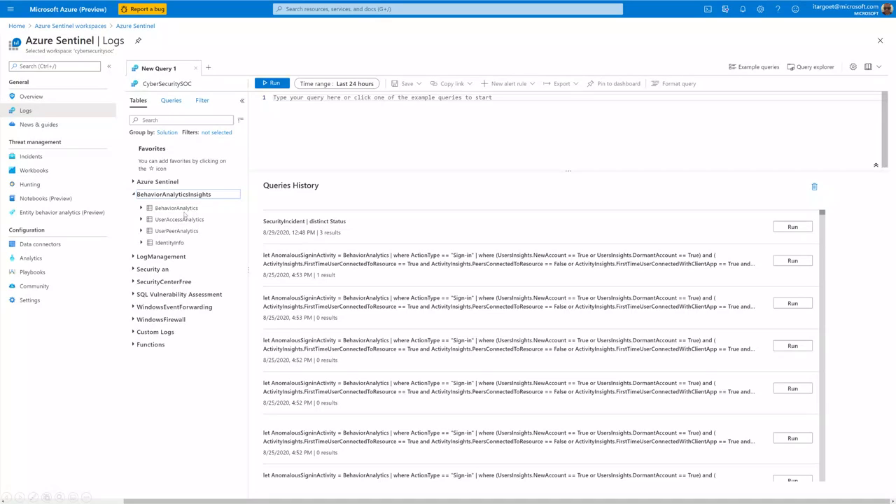
Run the query "IdentityInfo | summarize arg_max(TimeGenerated, *) by AccountObjectId" in Logs and expand the first returned record
{"action": "left_click", "coordinate": [163, 243]}
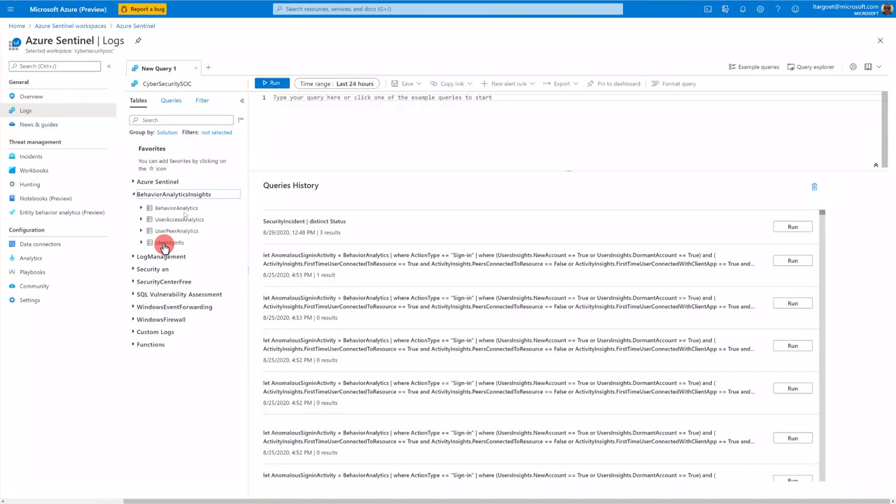
{"action": "type", "text": "IdentityInfo | summarize arg_max(TimeGenerated, *) by AccountObjectId"}
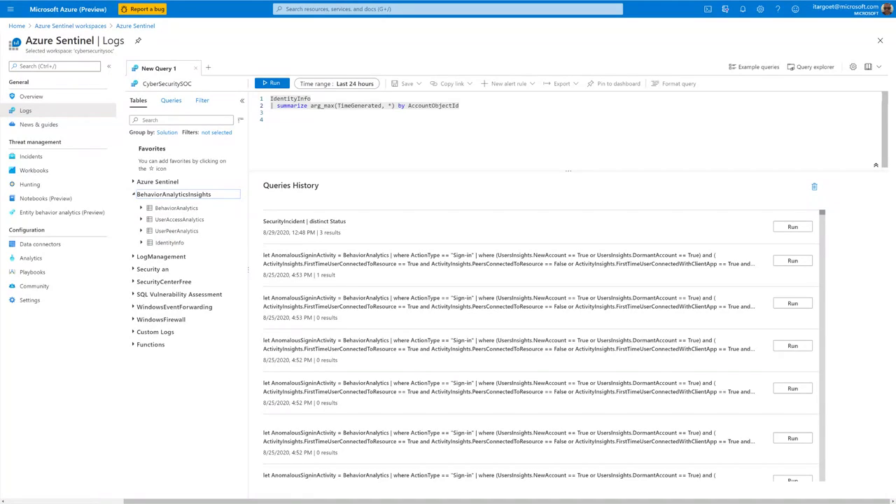
{"action": "left_click", "coordinate": [273, 83]}
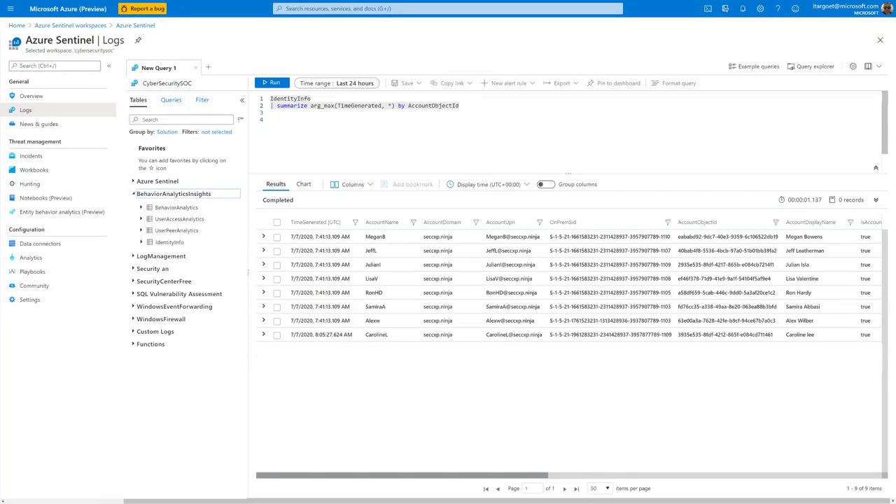
{"action": "left_click", "coordinate": [263, 238]}
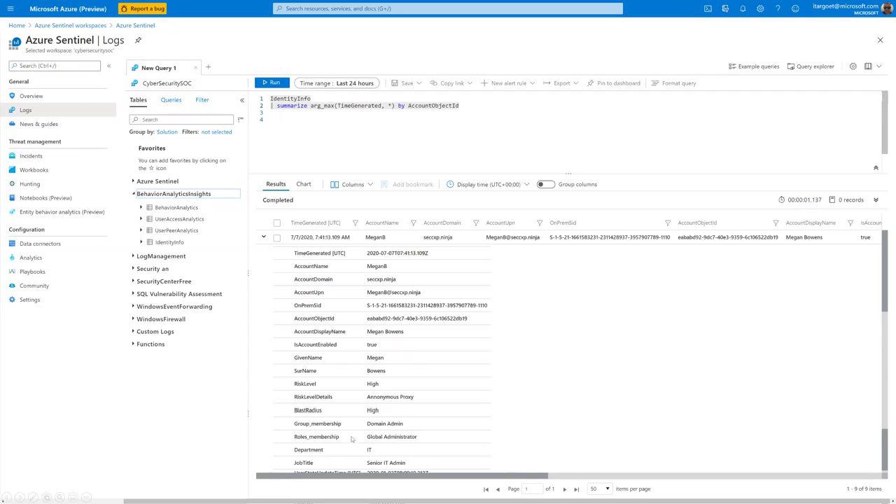
Query the BehaviorAnalytics table with "take 10" and expand the second returned record
{"action": "left_click", "coordinate": [169, 210]}
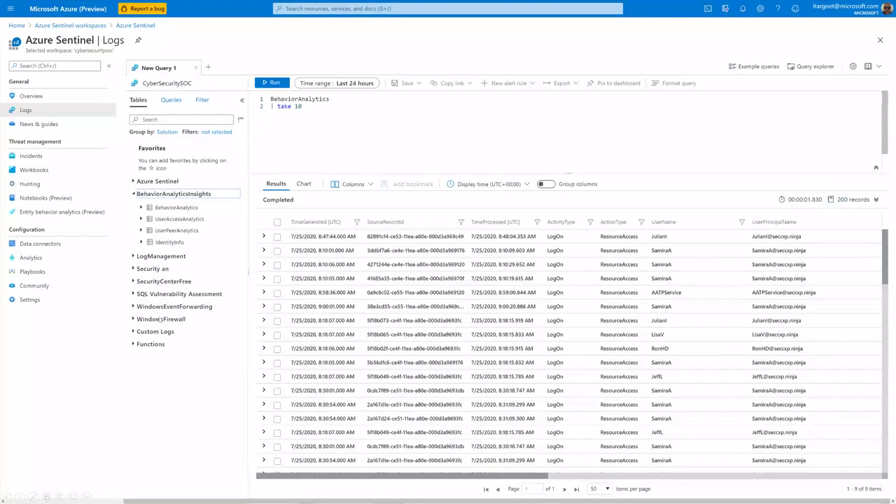
{"action": "left_click", "coordinate": [263, 252]}
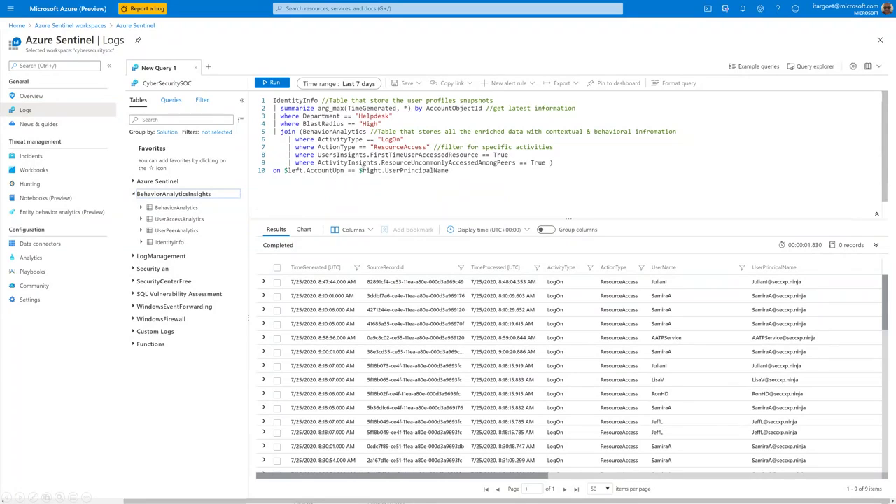
Run the query joining IdentityInfo and BehaviorAnalytics for high-blast-radius Helpdesk users, then examine the returned record's users and activity insights
{"action": "left_click", "coordinate": [272, 83]}
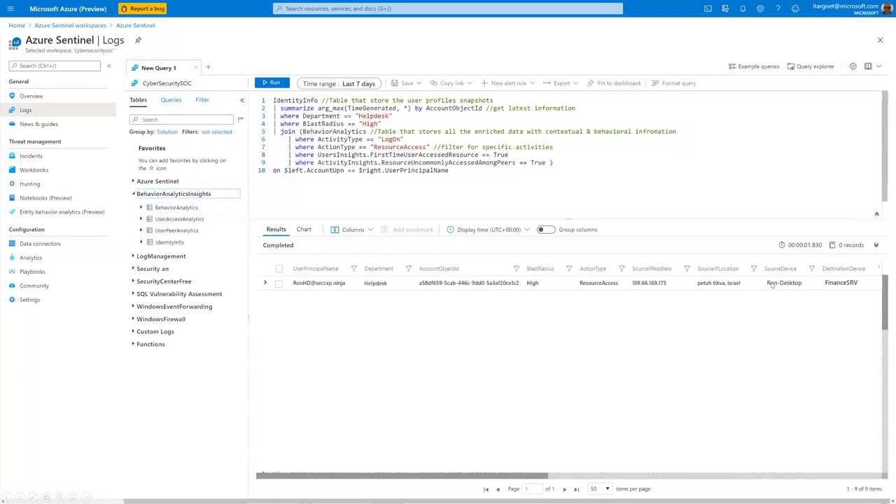
{"action": "left_click", "coordinate": [265, 285]}
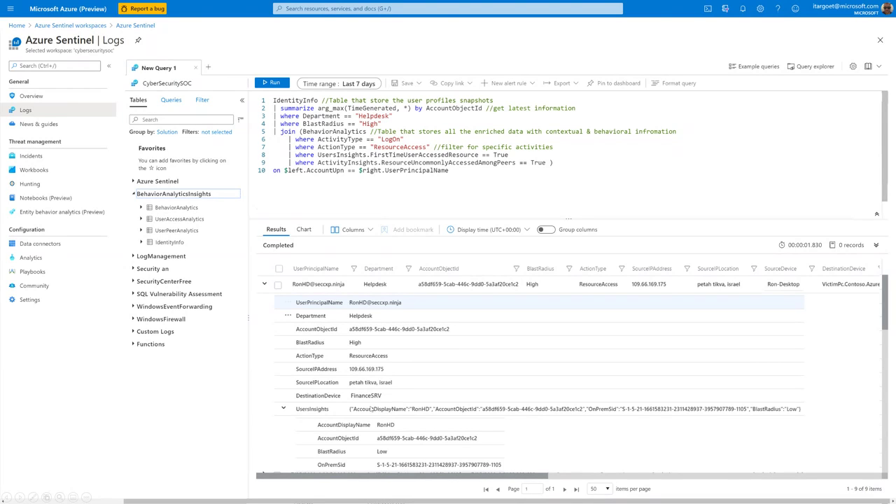
{"action": "left_click", "coordinate": [883, 396]}
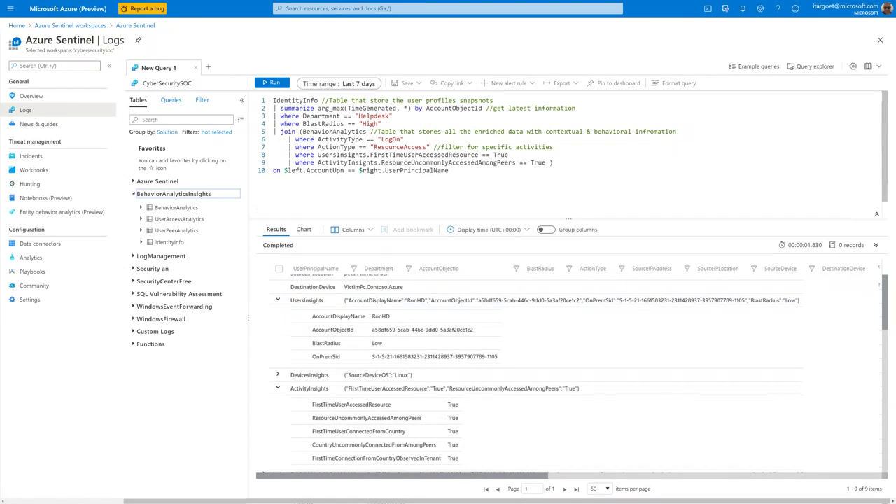